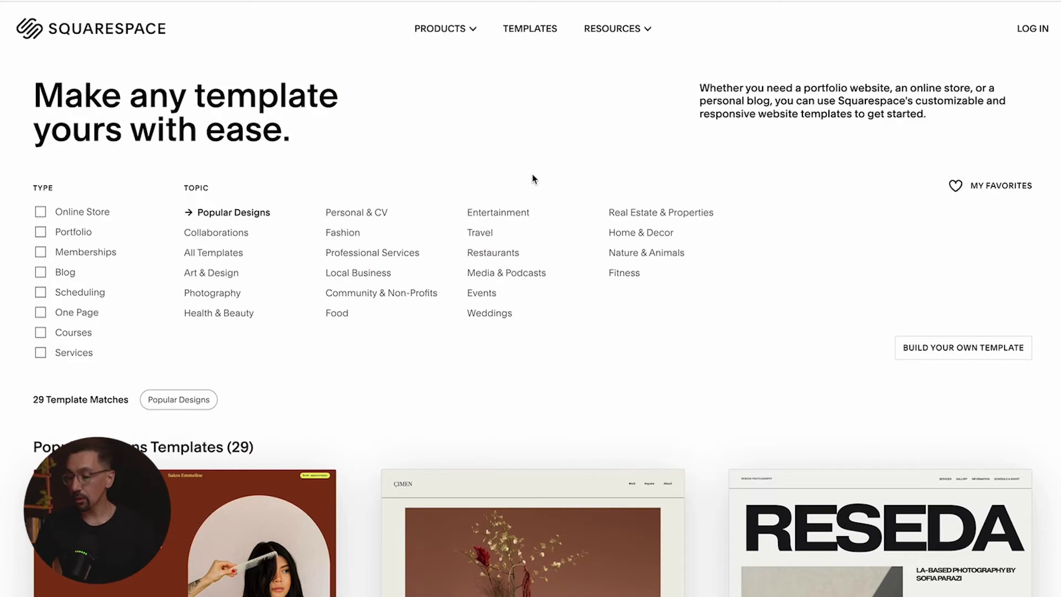
Step: Leave the Brand New Website pages list for the main menu and bring up Site Styles
scroll(534, 178, down, 15)
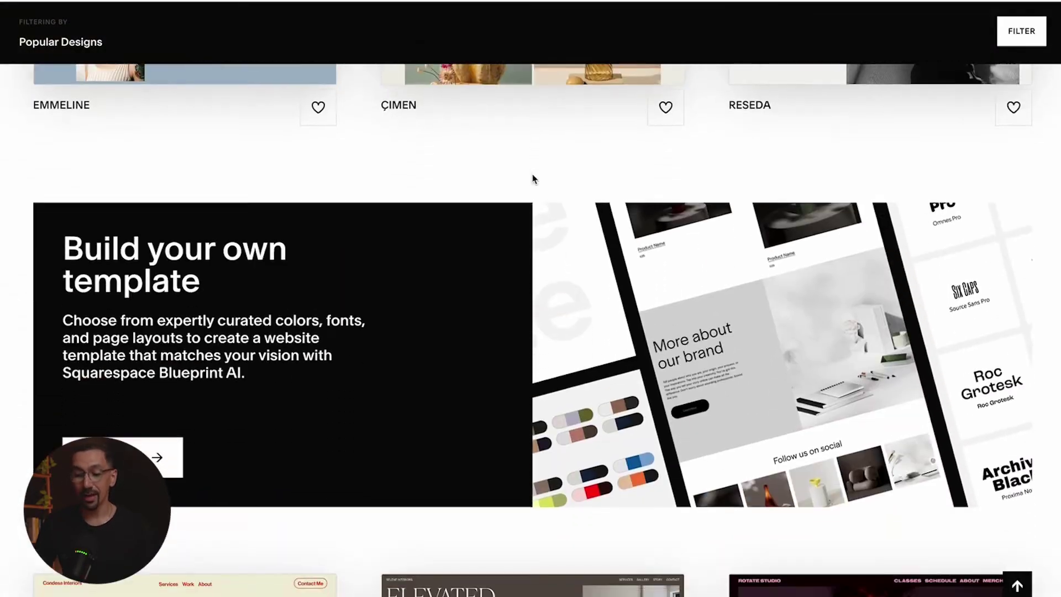
scroll(534, 178, down, 15)
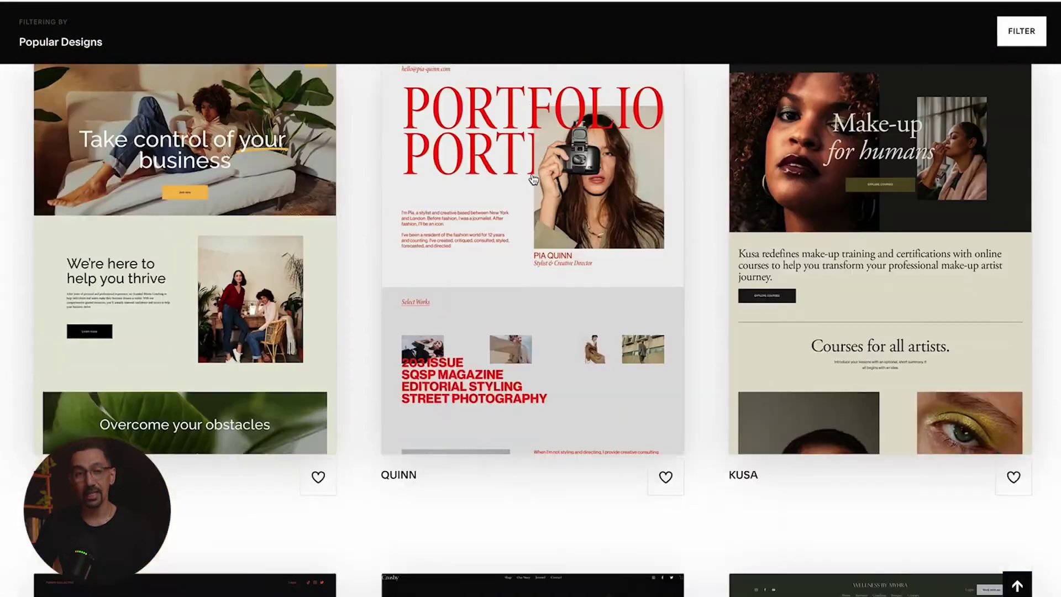
scroll(534, 179, down, 4)
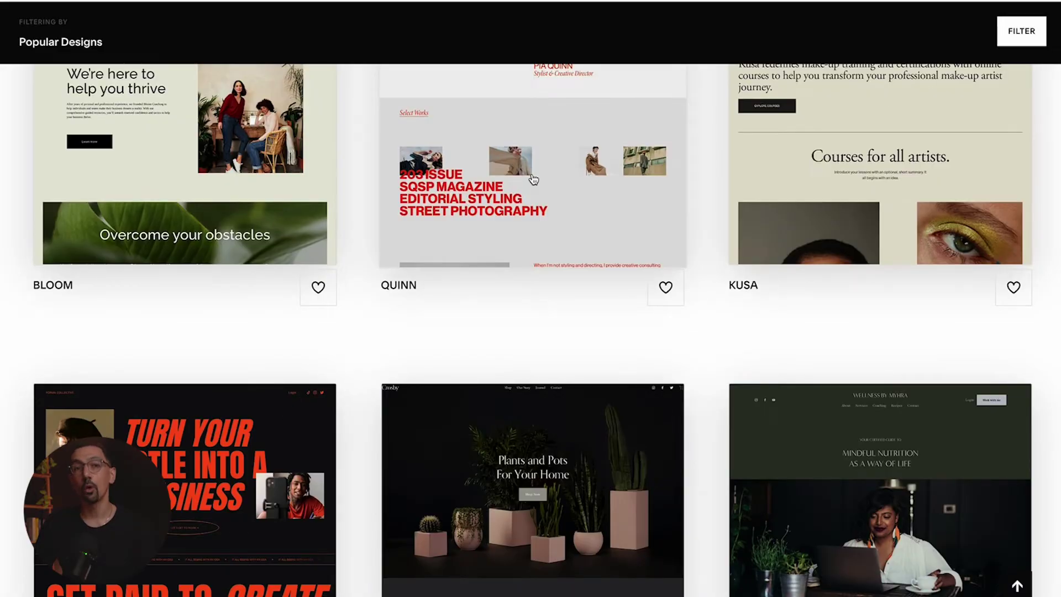
scroll(534, 178, down, 6)
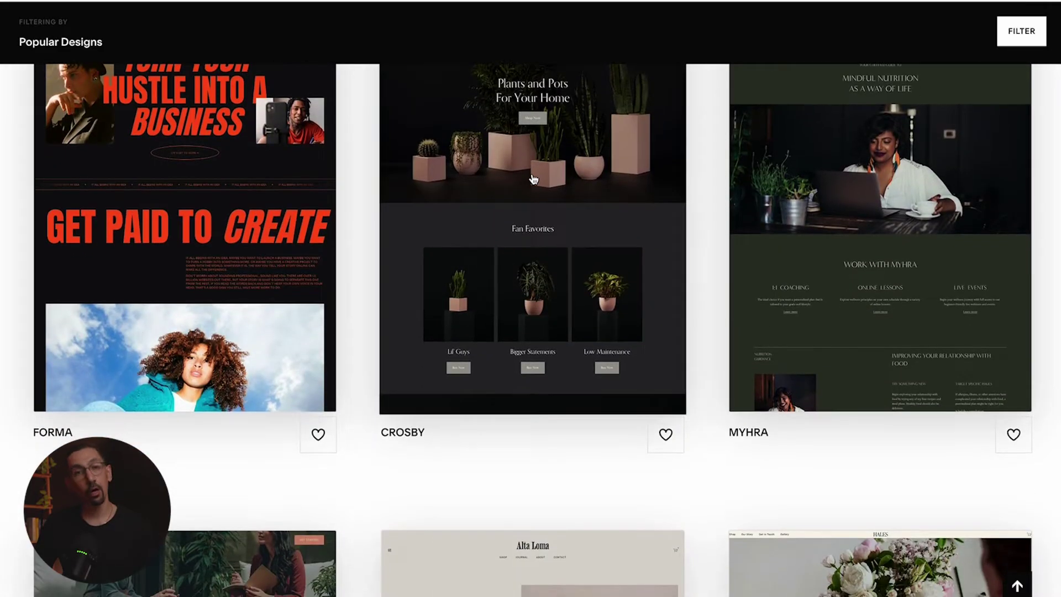
scroll(534, 179, down, 6)
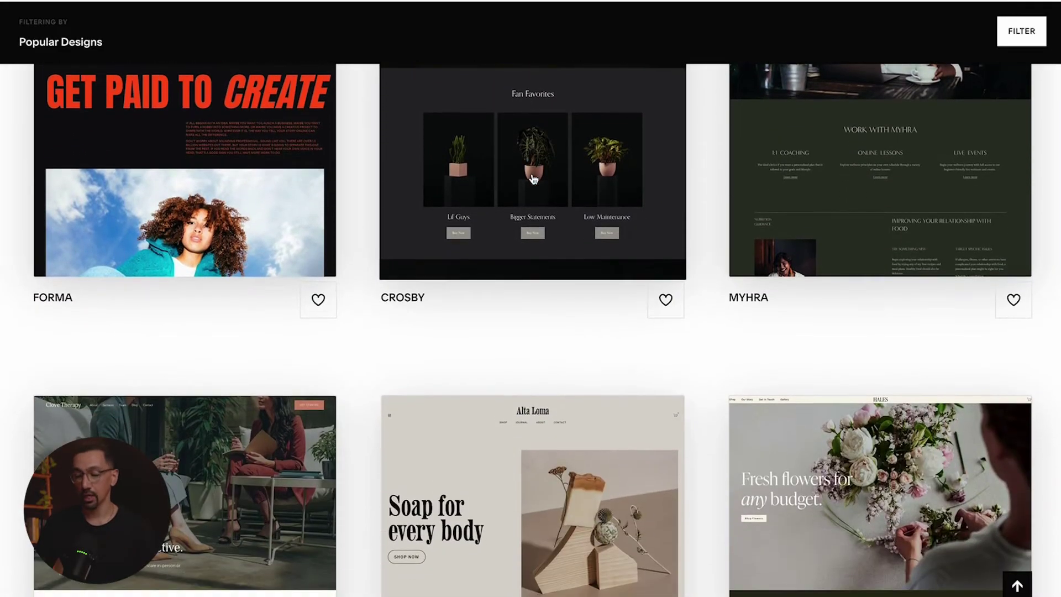
scroll(533, 179, down, 5)
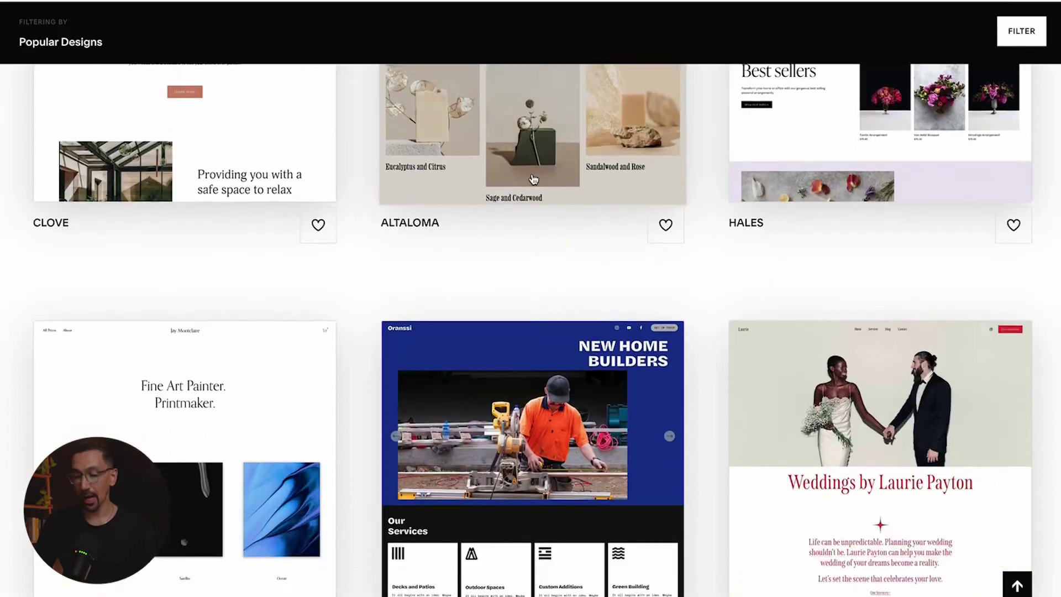
scroll(532, 177, up, 5)
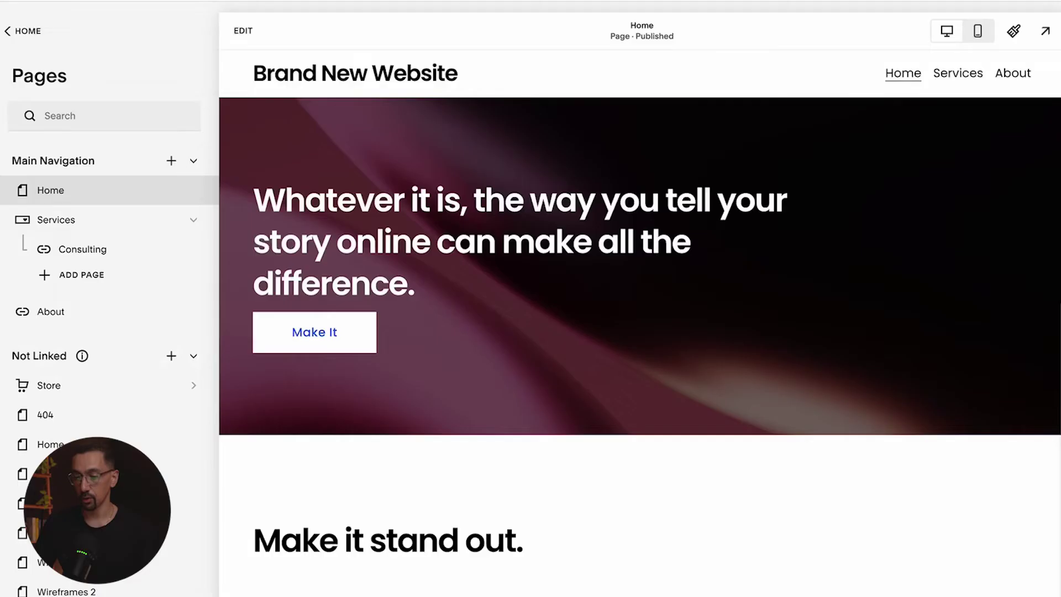
click(22, 30)
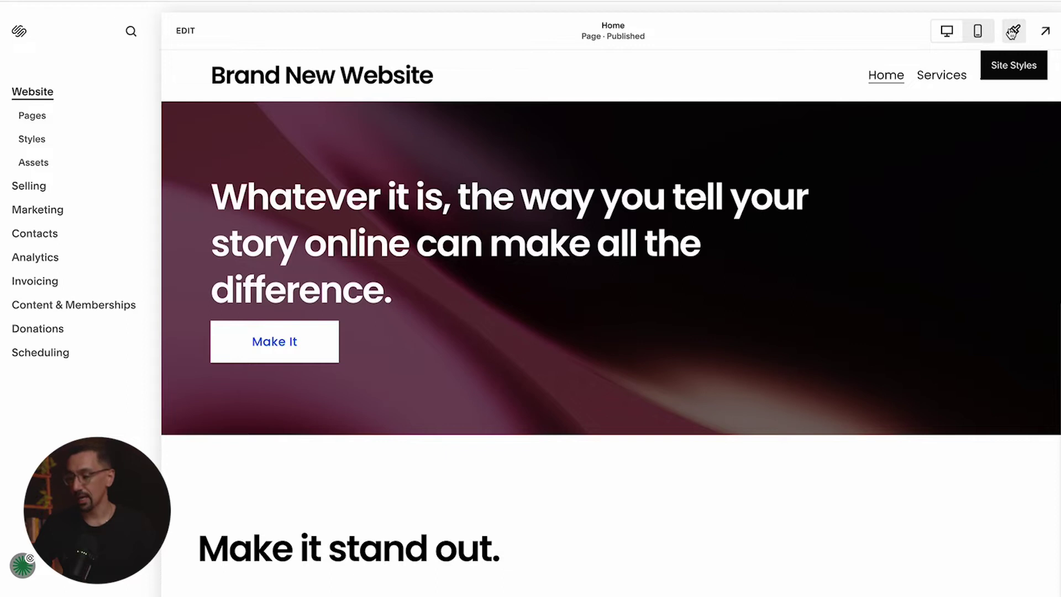
click(1012, 34)
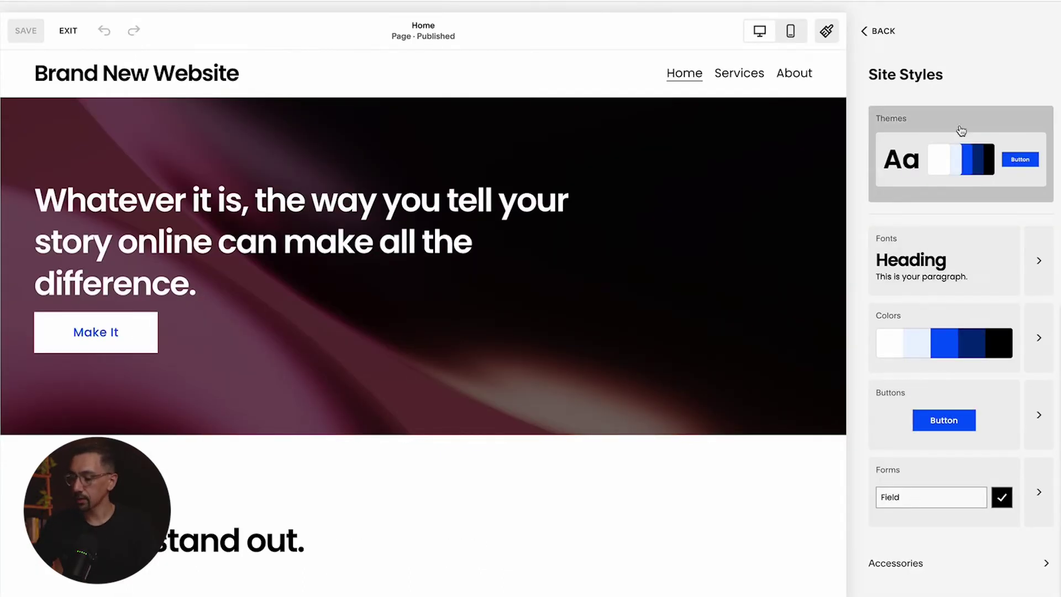
Step: Try the green Professional and purple Playful theme presets on the site
click(913, 138)
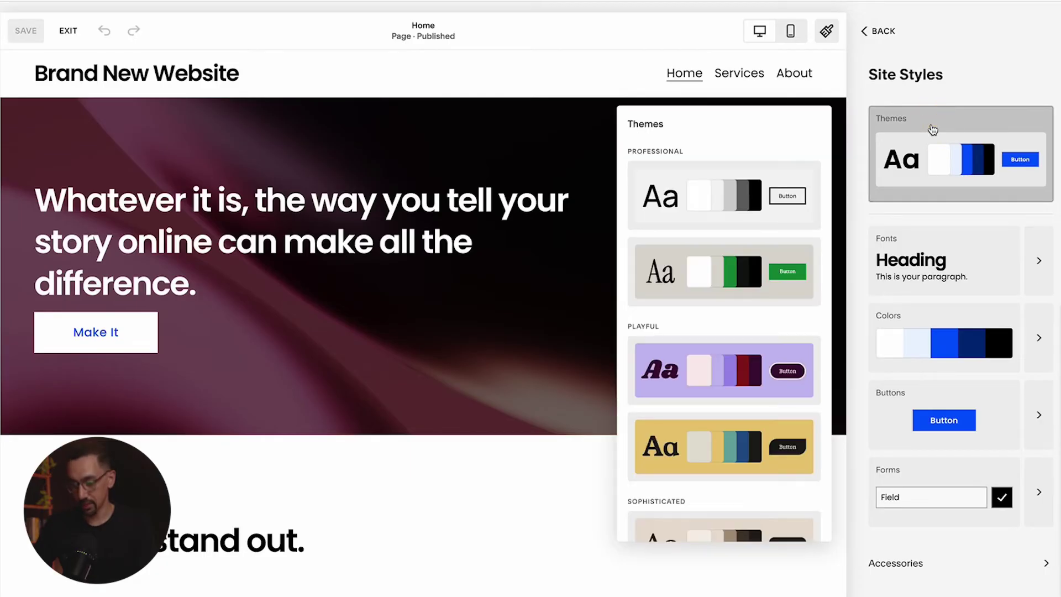
click(724, 272)
scroll(455, 316, down, 8)
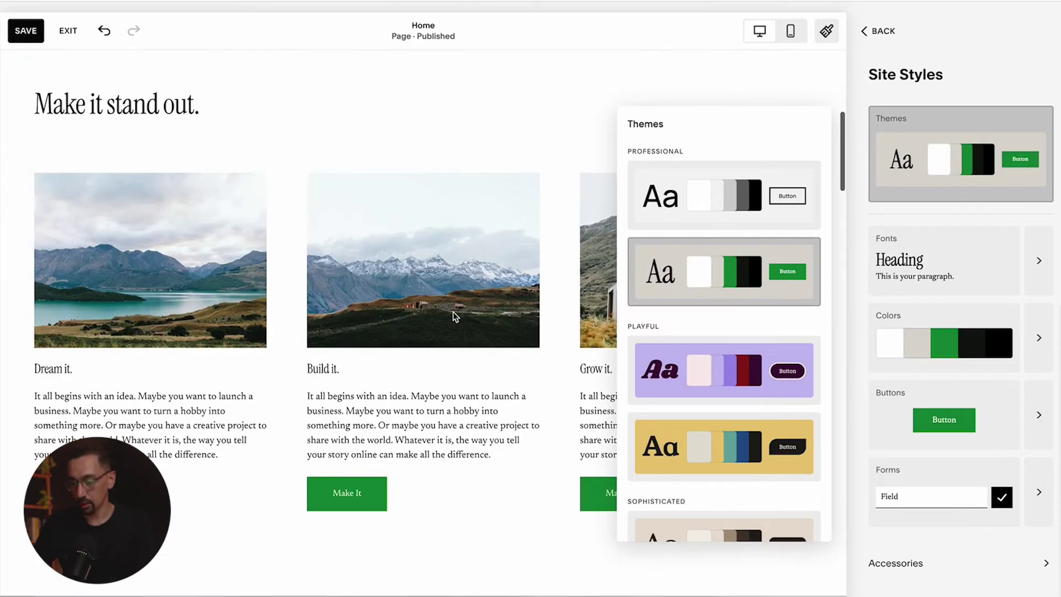
click(714, 369)
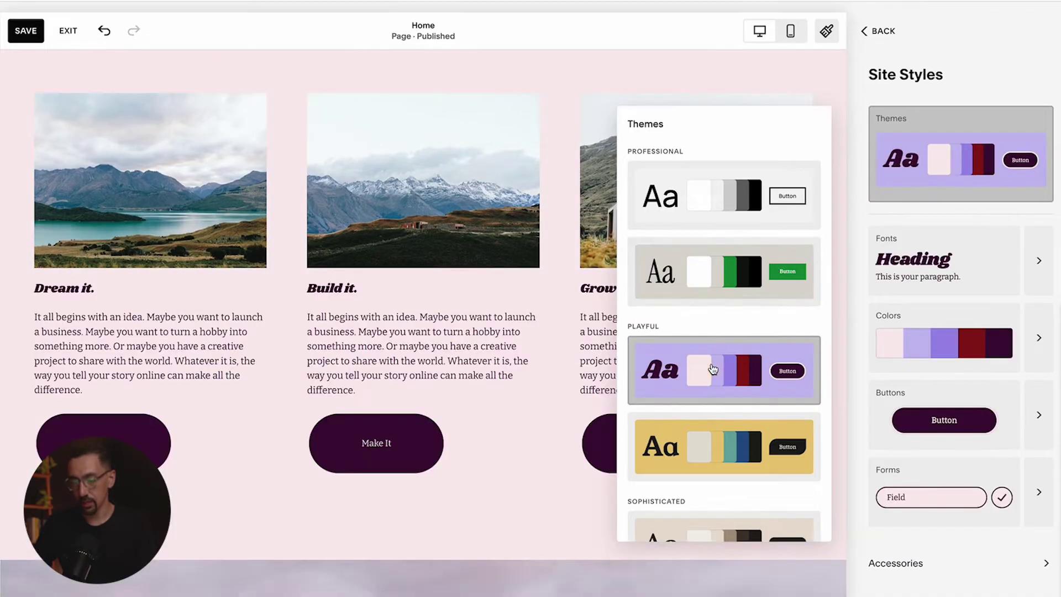
Step: Apply the slate Friendly theme, giving a pale yellow background and rounded slate buttons
scroll(713, 368, down, 3)
scroll(712, 368, down, 1)
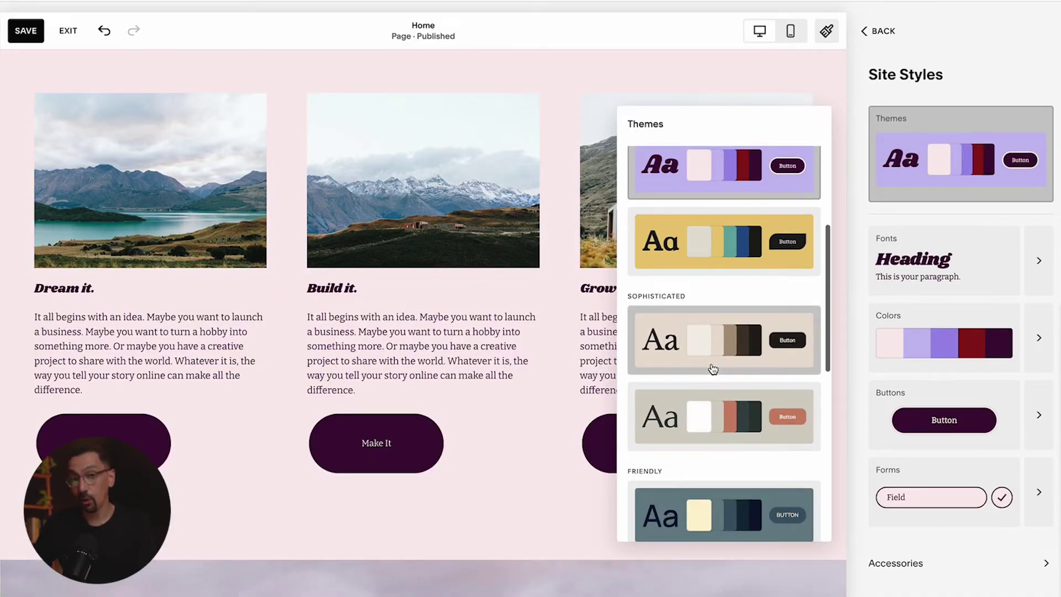
scroll(712, 368, down, 2)
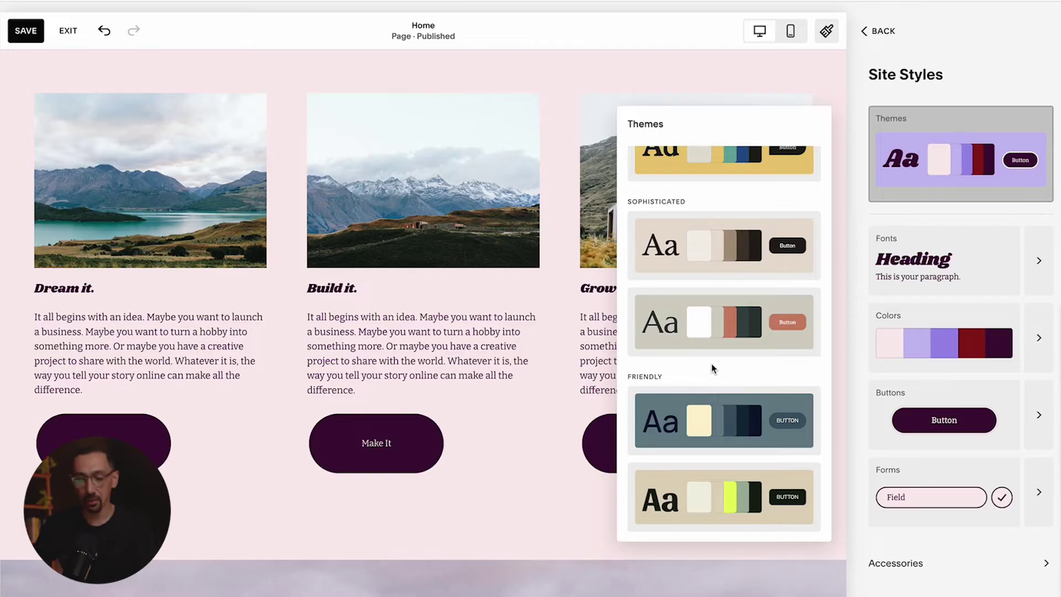
scroll(712, 368, down, 1)
click(734, 352)
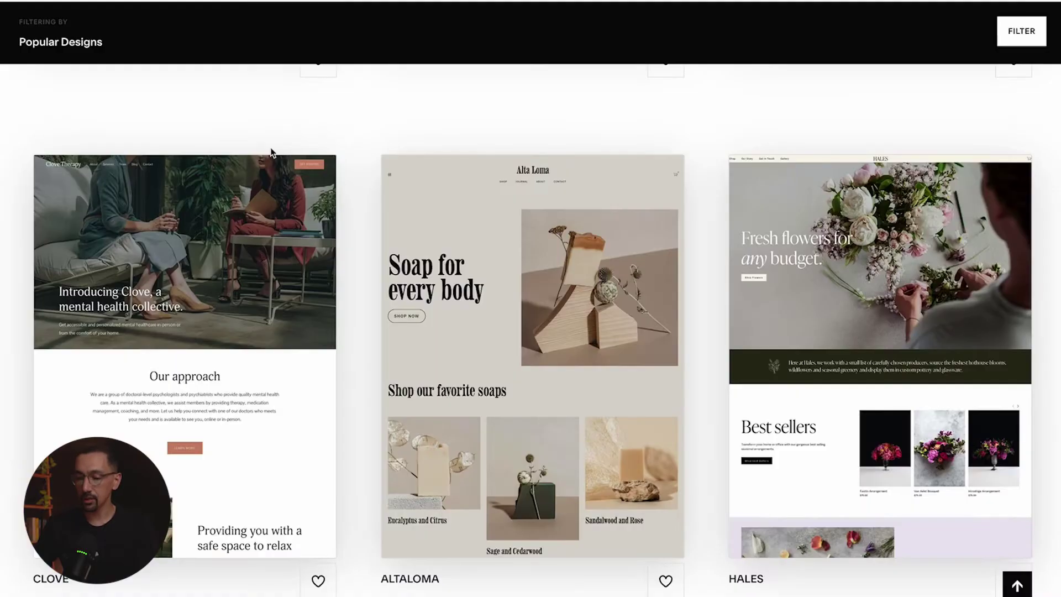
scroll(271, 166, down, 15)
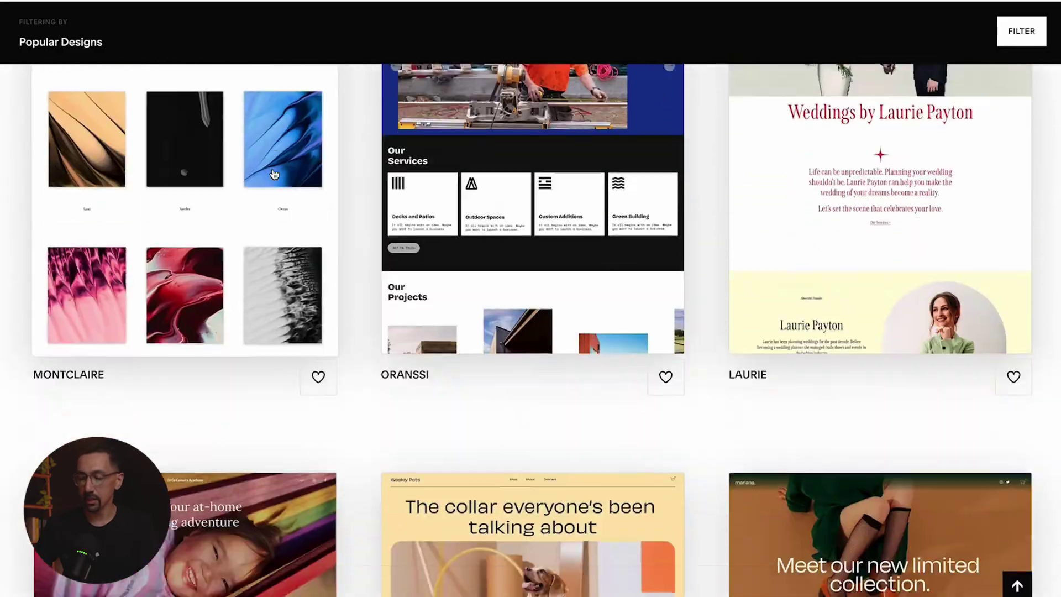
scroll(274, 175, up, 6)
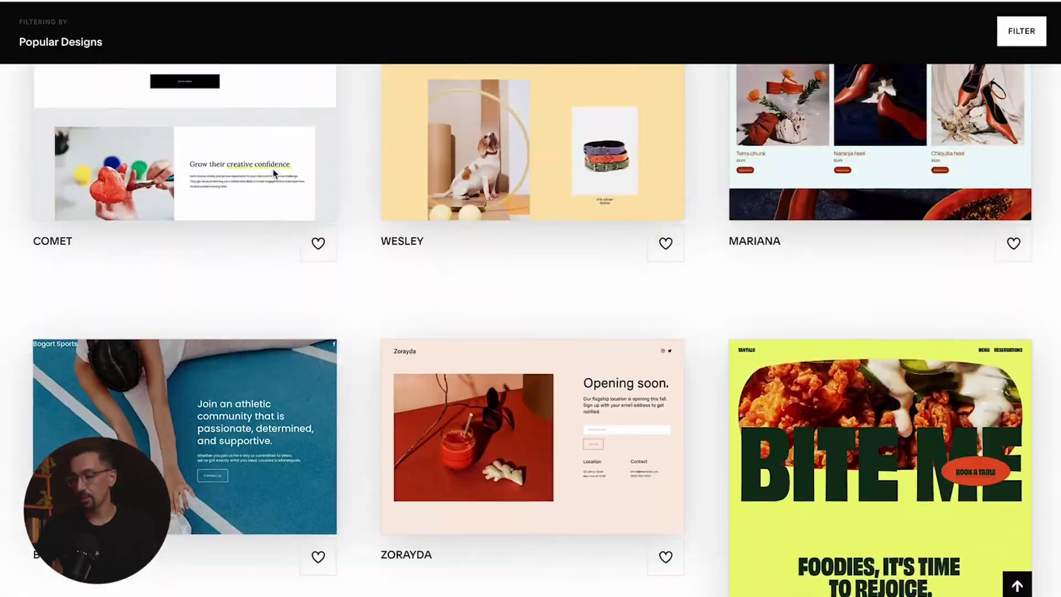
scroll(274, 174, down, 15)
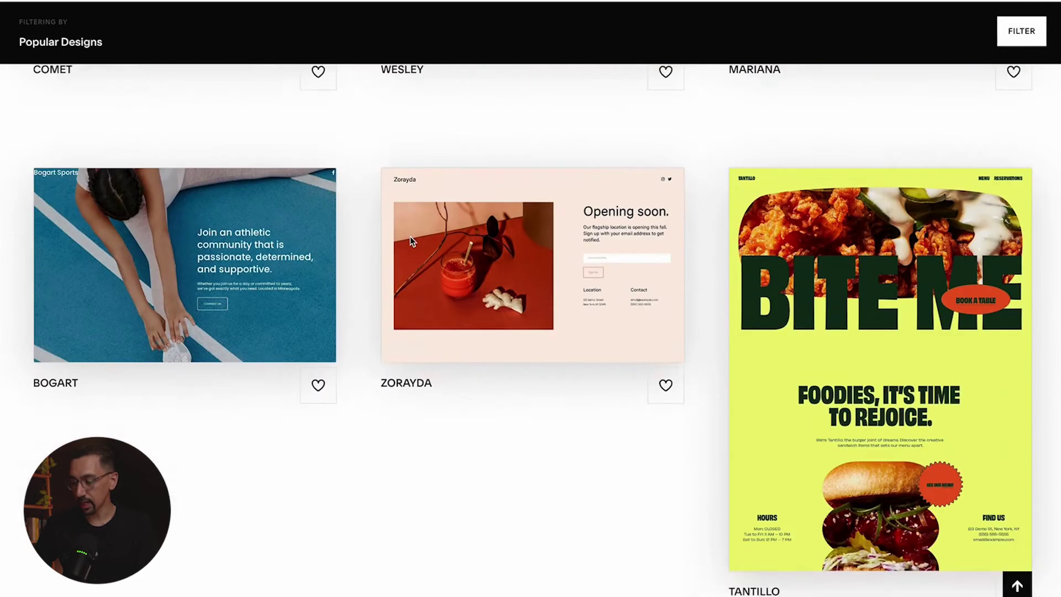
scroll(467, 275, up, 4)
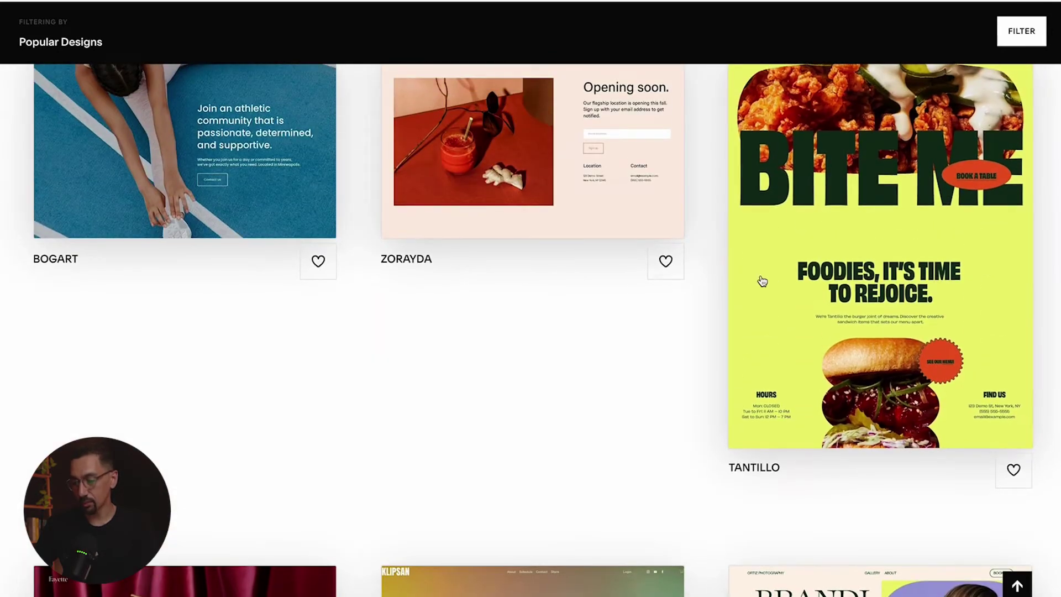
scroll(763, 280, up, 1)
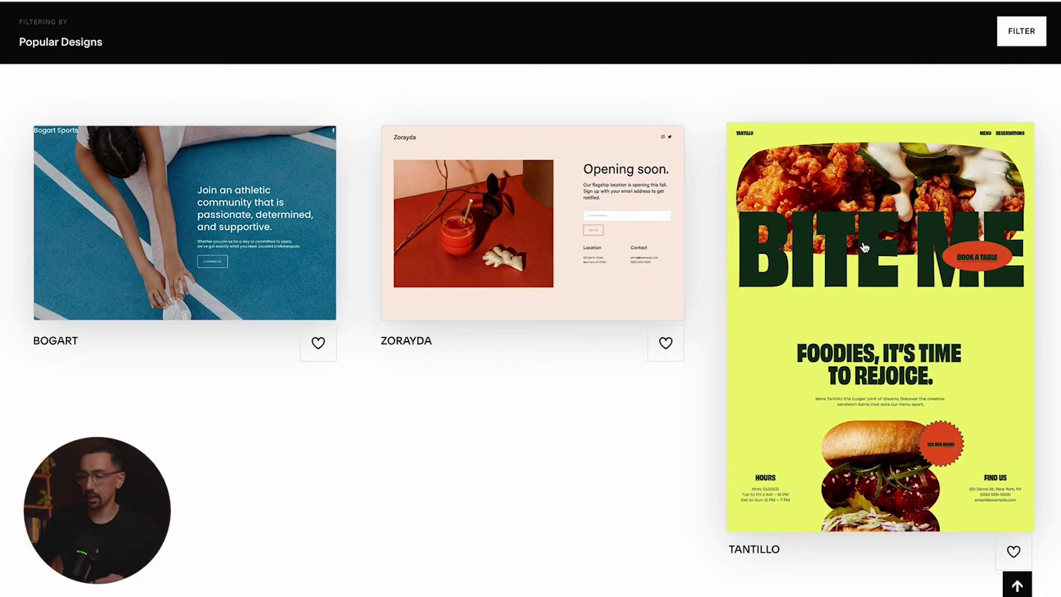
Step: Preview the Tantillo template with its second colour preset, then restore the yellow and green colours
click(902, 241)
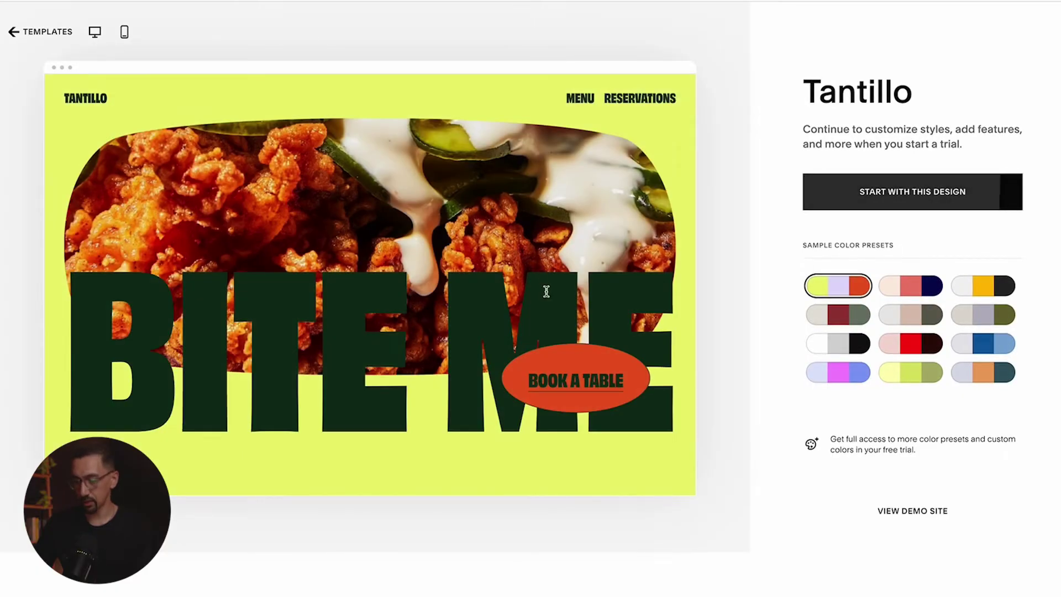
scroll(457, 245, down, 1)
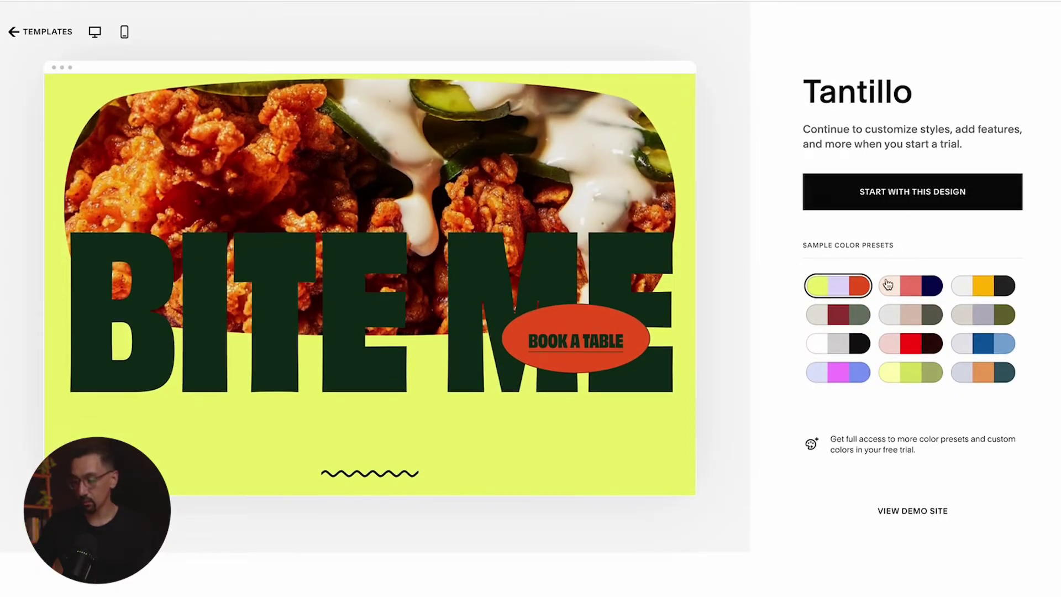
click(888, 285)
click(836, 290)
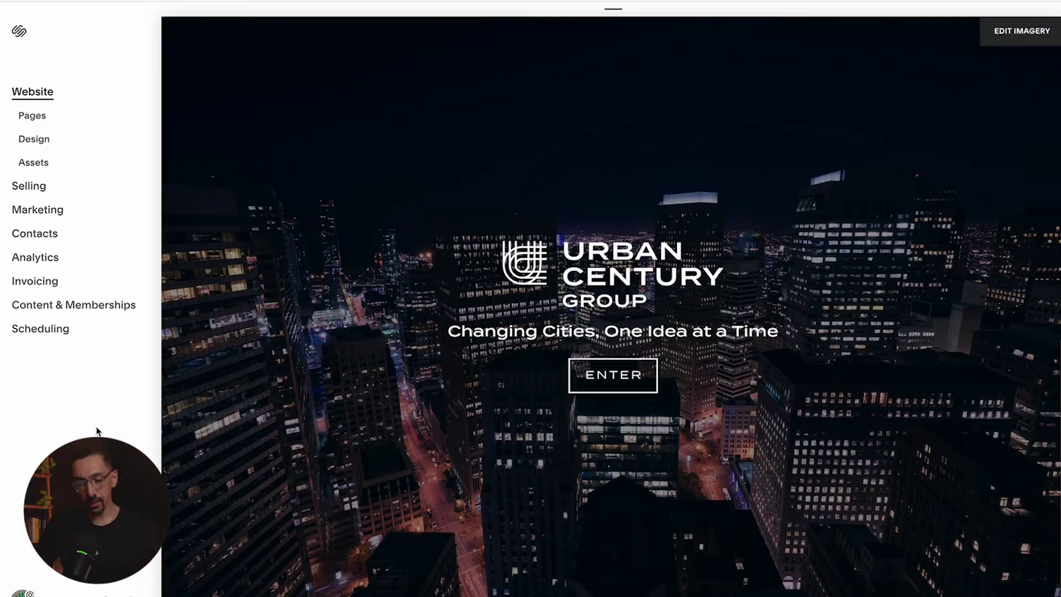
Step: Show Urban Century Group's Design > Template panel, listing Impact as the live template
click(34, 141)
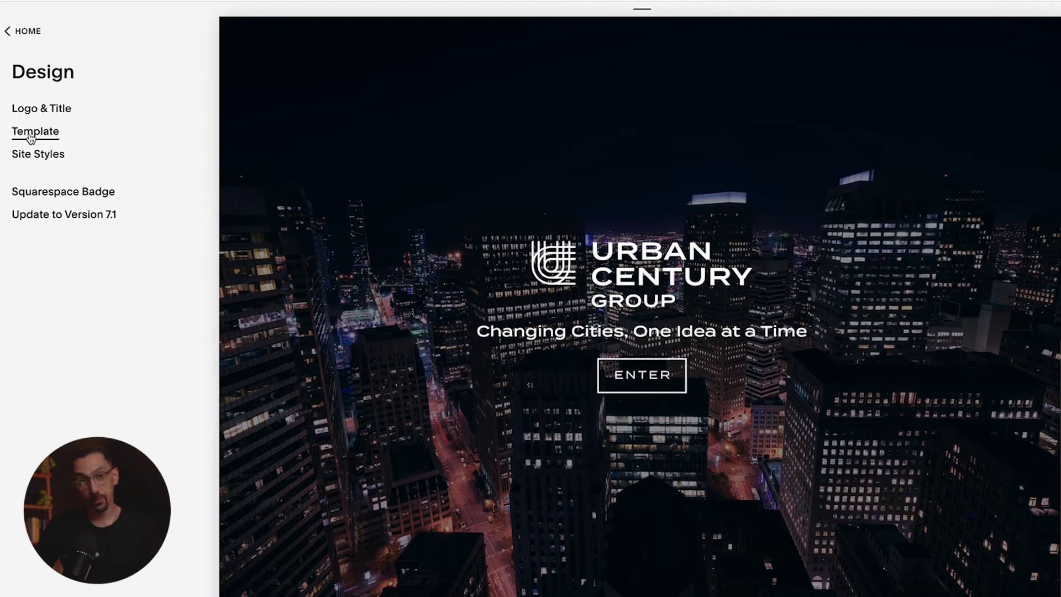
click(31, 135)
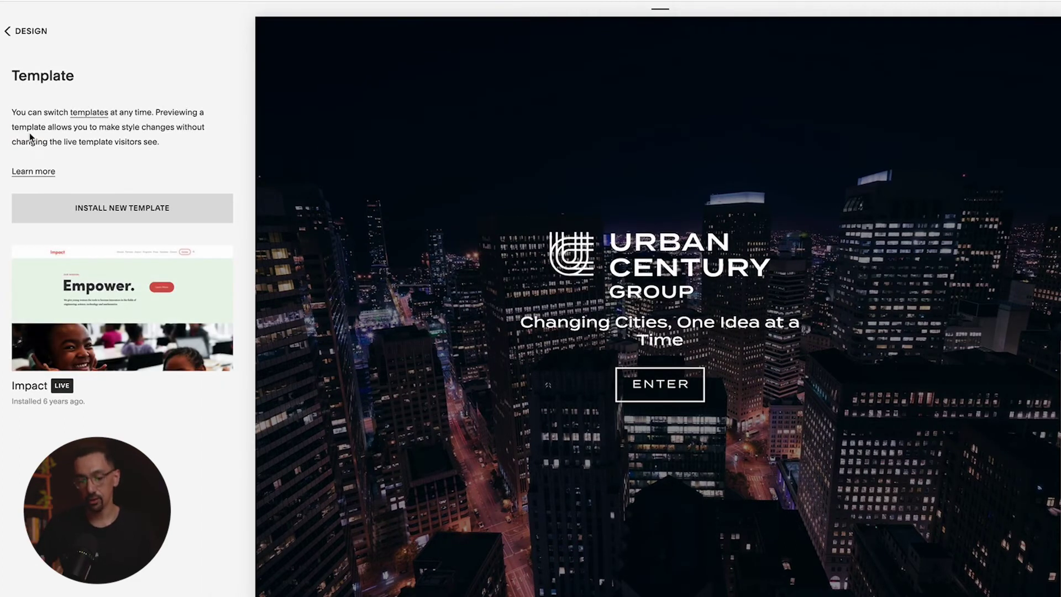
Step: Scroll through the installable templates, close the picker without installing, and return to Design
click(123, 206)
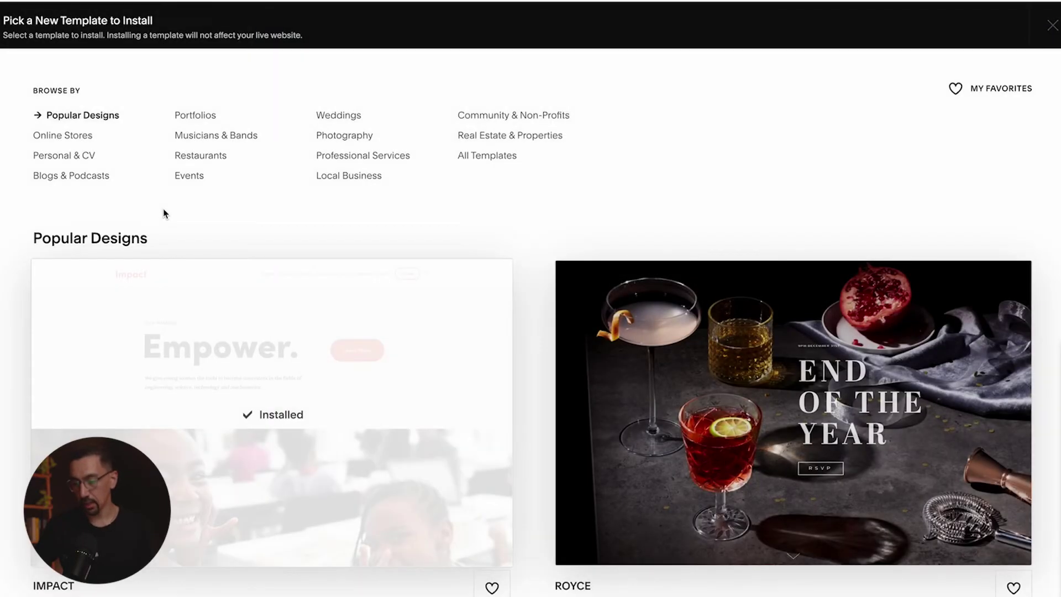
scroll(573, 244, down, 10)
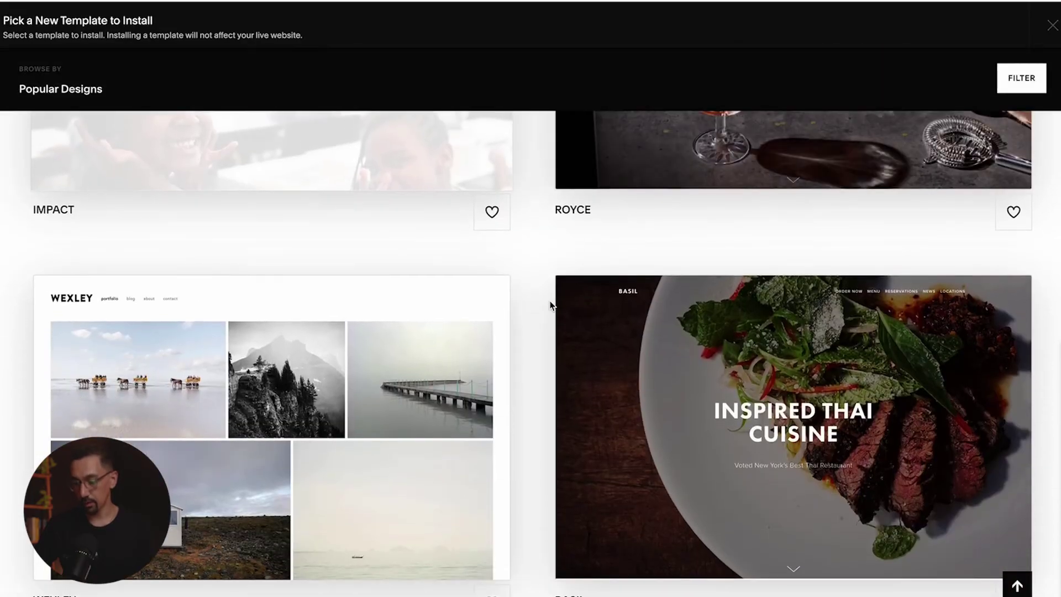
scroll(550, 305, down, 11)
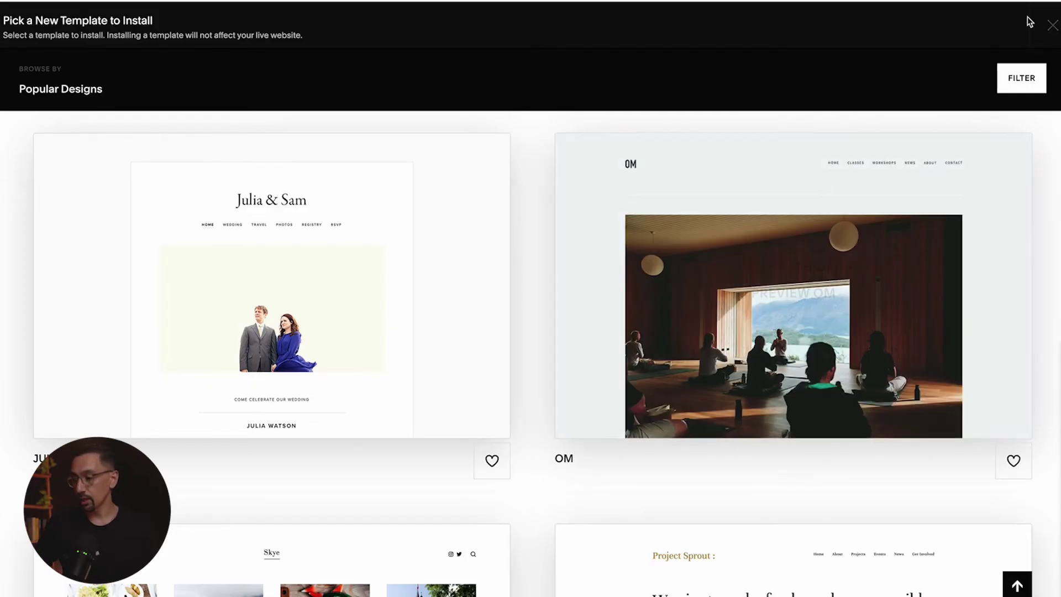
click(1052, 25)
click(29, 31)
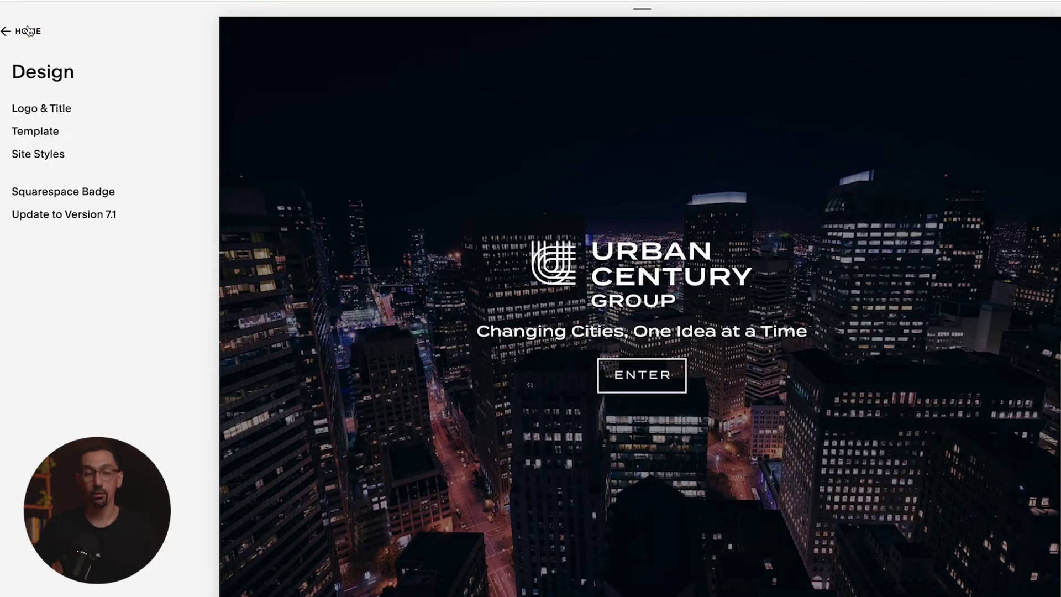
Step: Bring up the Update to Version 7.1 offer from the Design panel
click(68, 216)
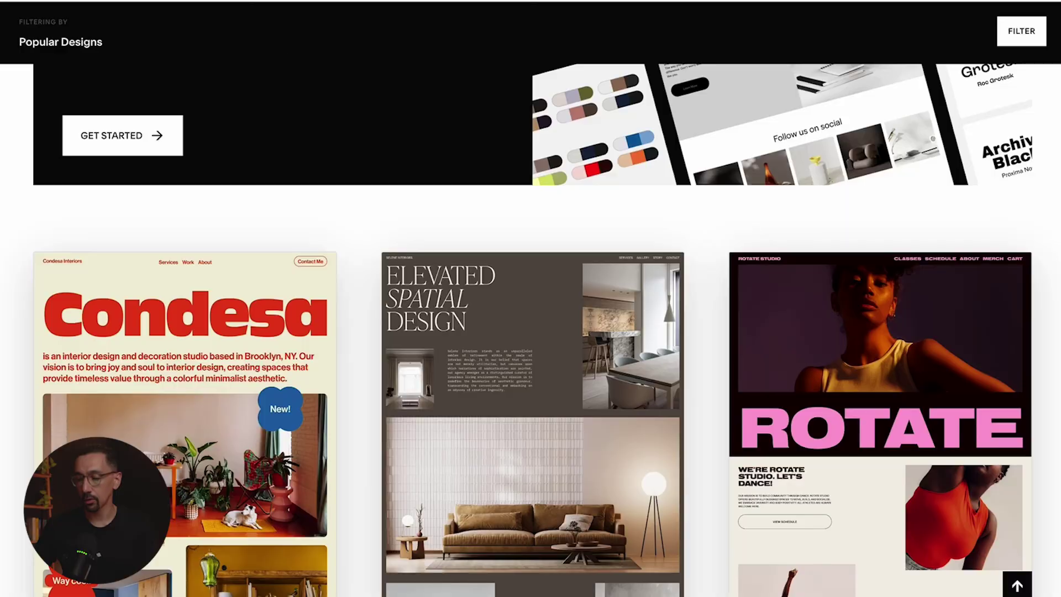
Step: Scroll down and back up through the template gallery
scroll(293, 276, down, 10)
scroll(293, 281, up, 20)
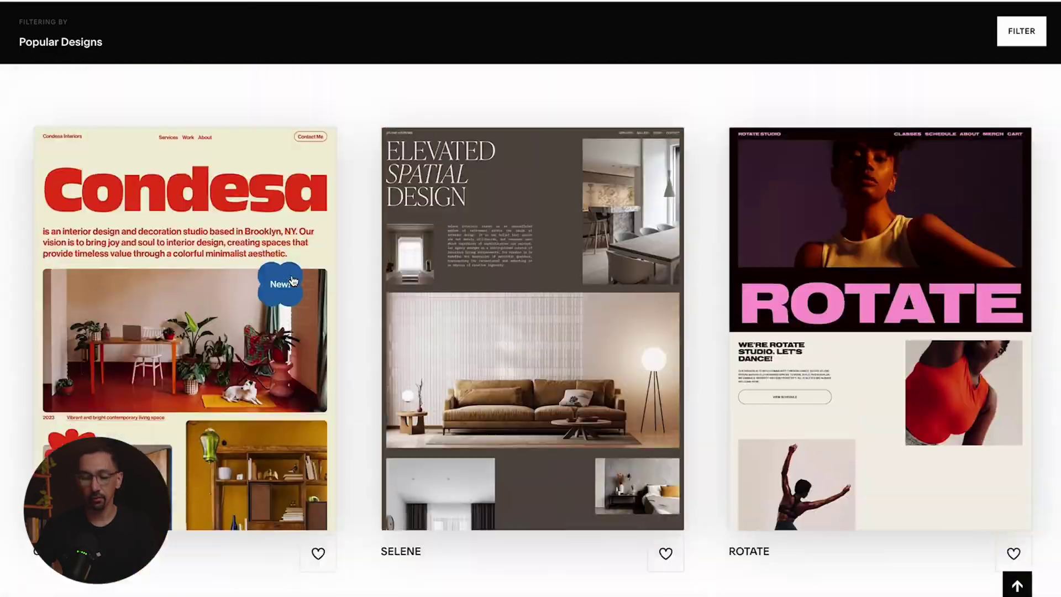
scroll(294, 280, up, 6)
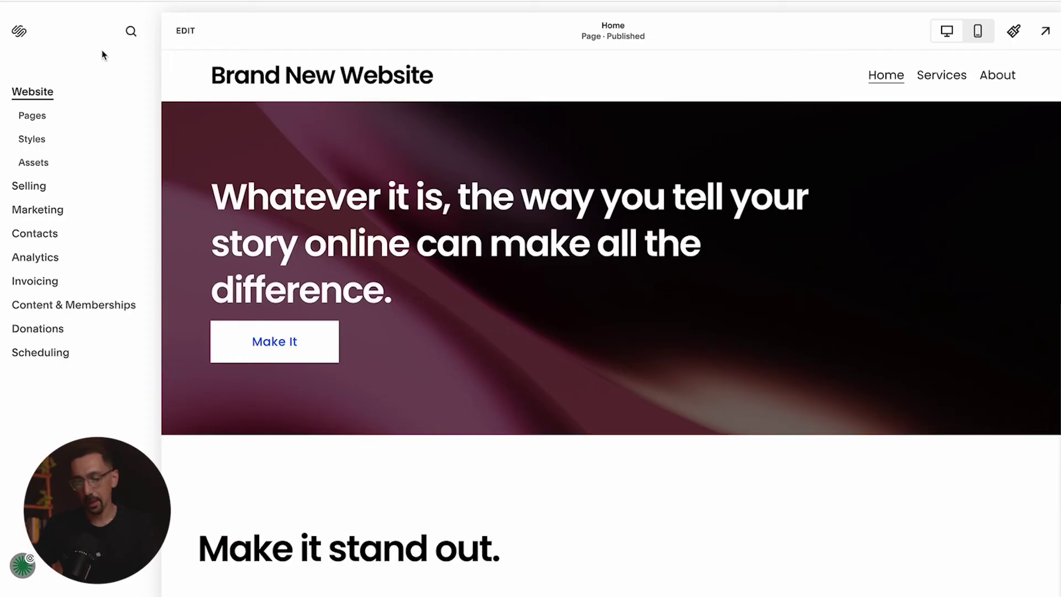
Step: View the Website Styles settings, then scroll through the Popular Designs template gallery
click(33, 139)
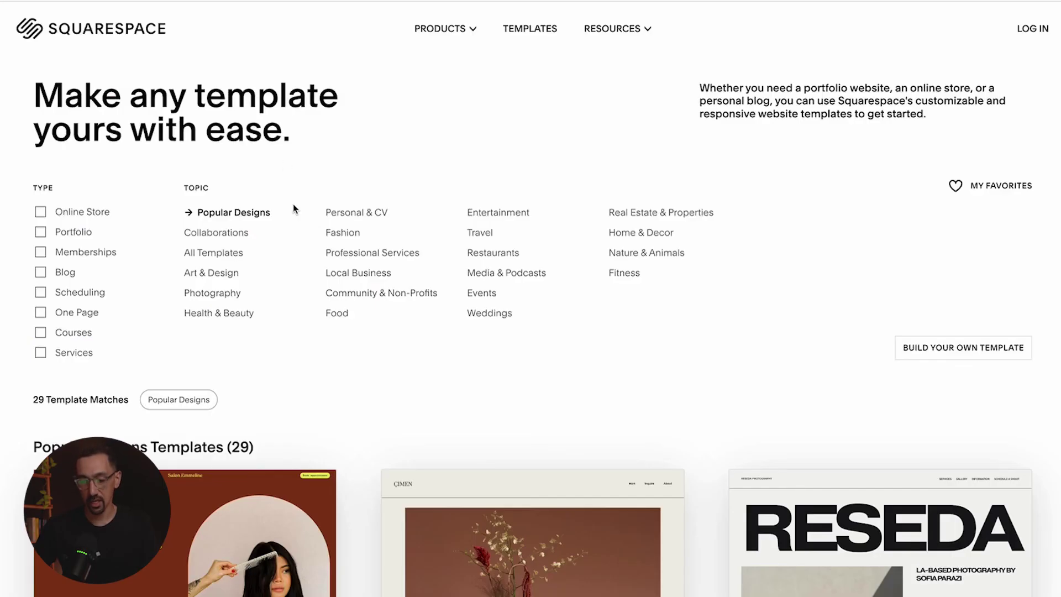
scroll(294, 209, down, 20)
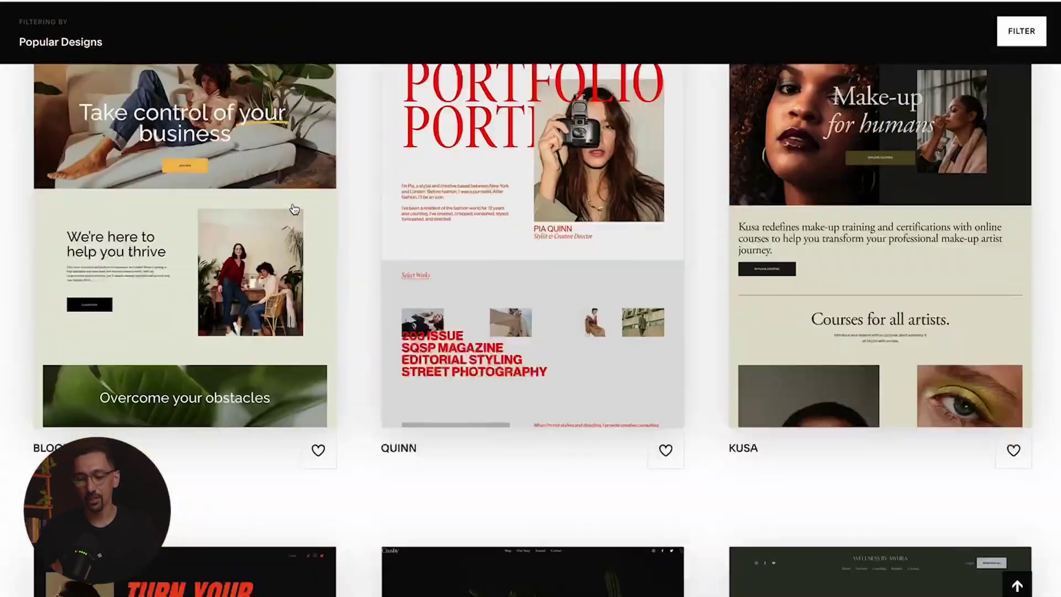
scroll(293, 209, down, 15)
scroll(294, 209, up, 6)
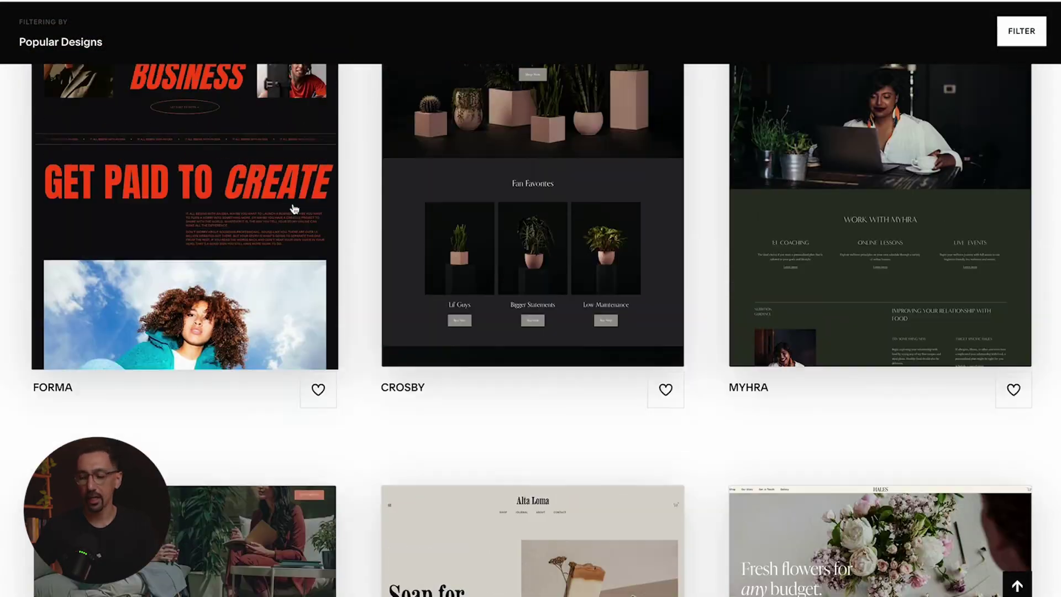
scroll(294, 209, up, 3)
scroll(537, 215, up, 1)
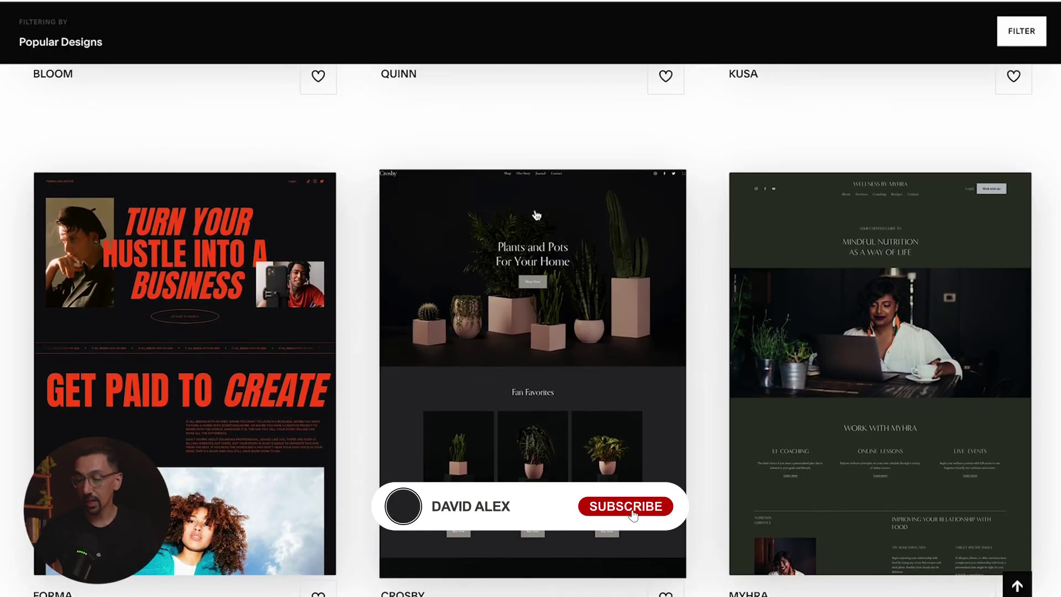